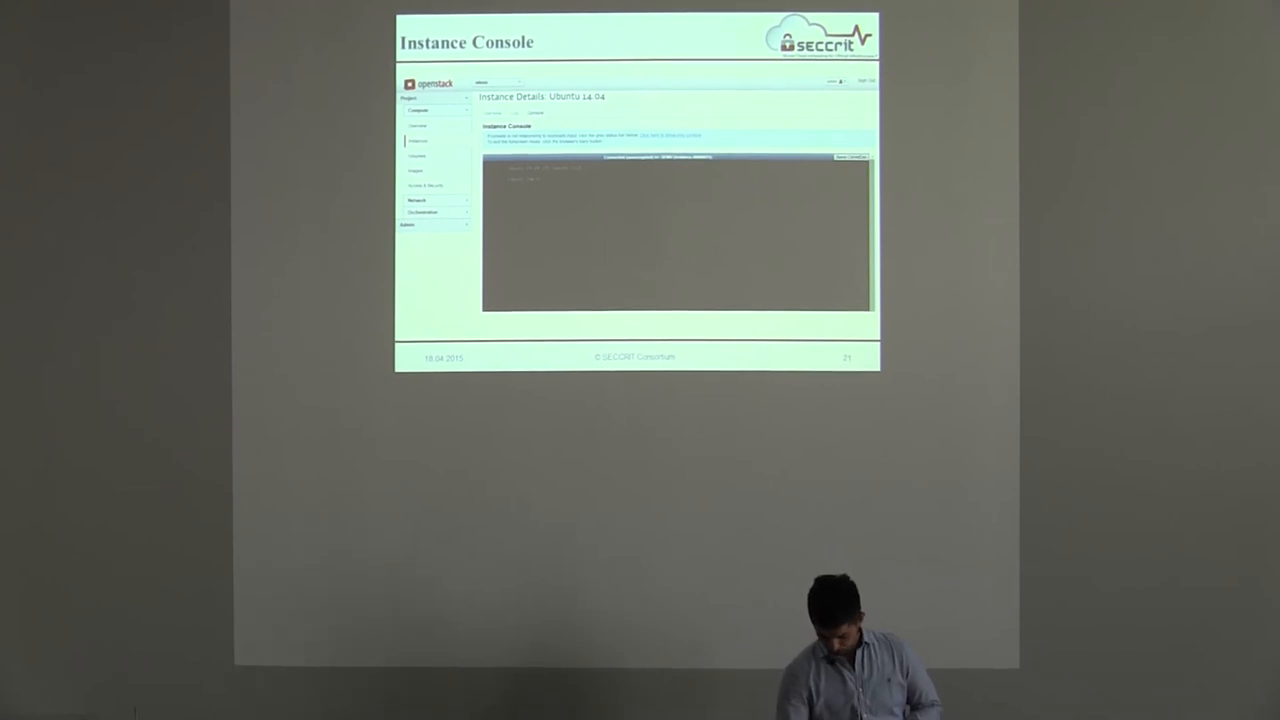
key(Right)
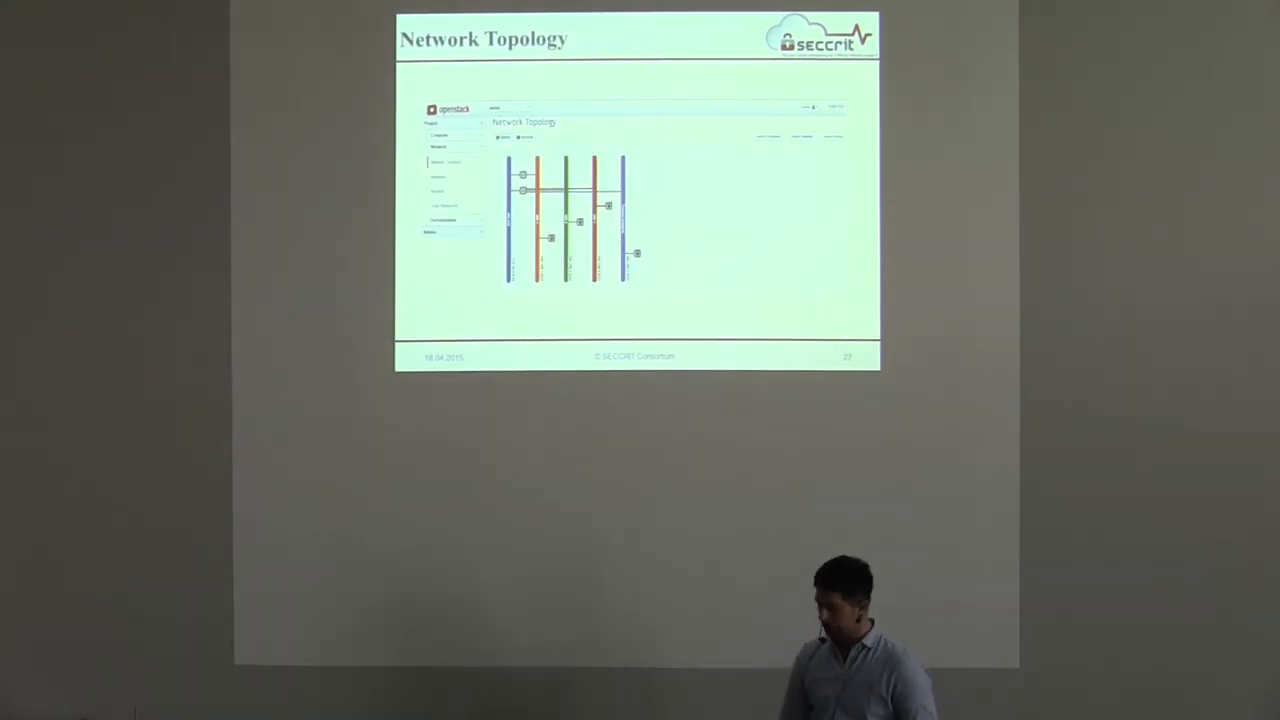